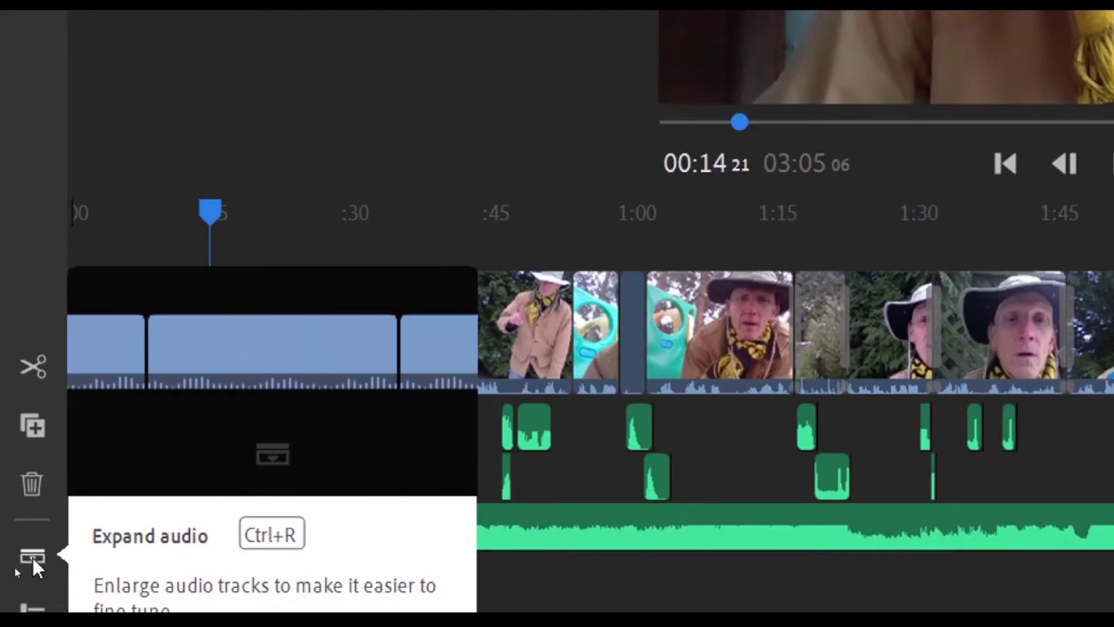
- Expand and collapse the clip audio tracks, then expand the clips' audio from the first clip's menu
{"action": "left_click", "coordinate": [33, 558]}
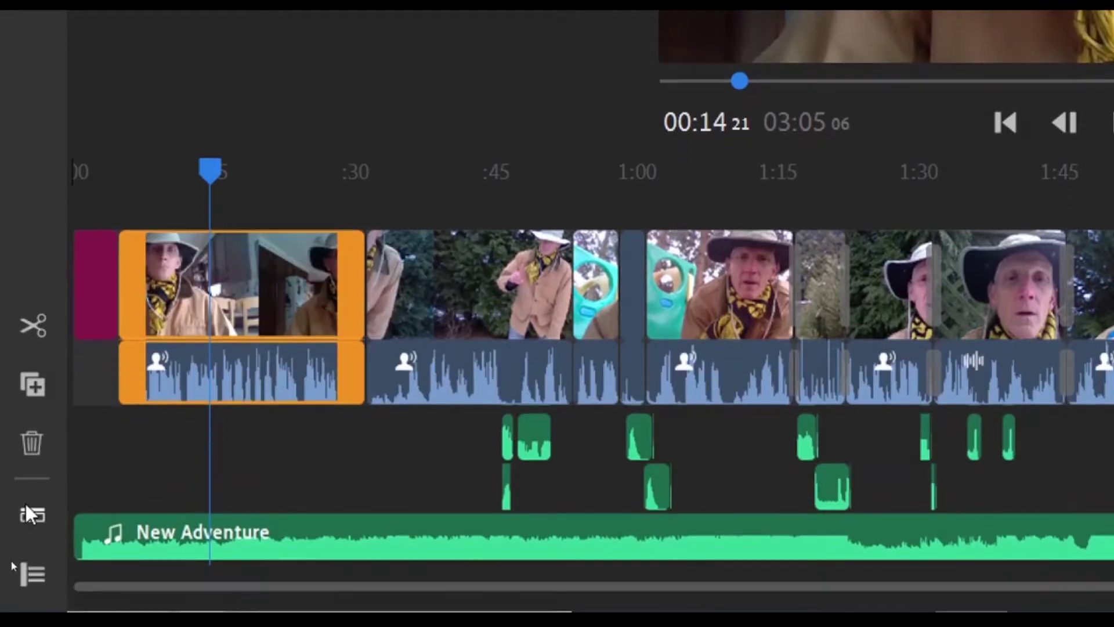
{"action": "left_click", "coordinate": [29, 560]}
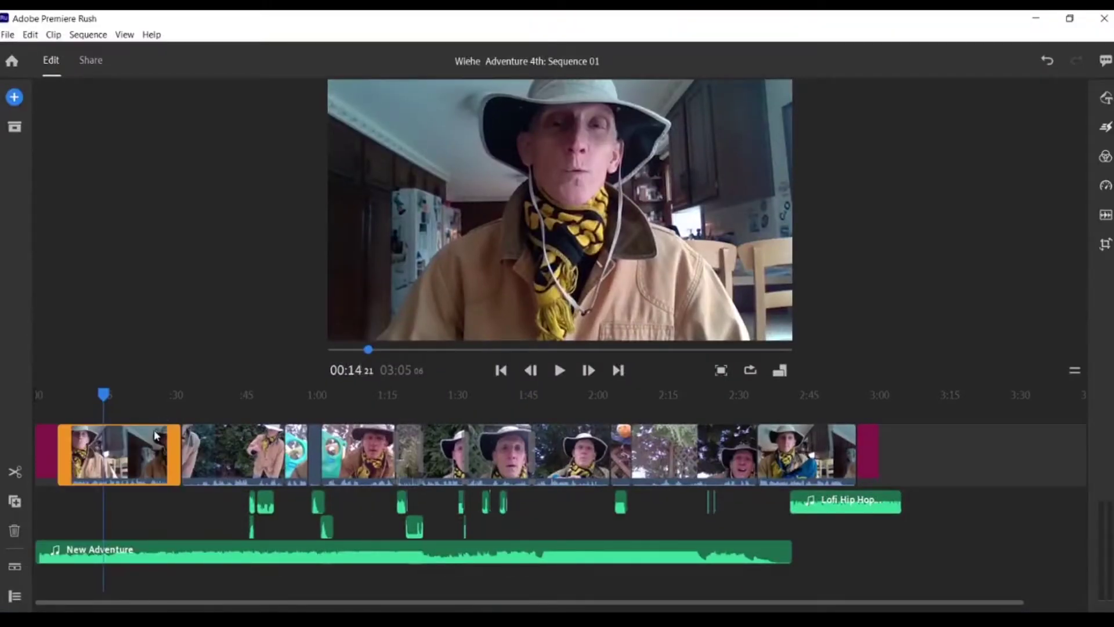
{"action": "right_click", "coordinate": [129, 461]}
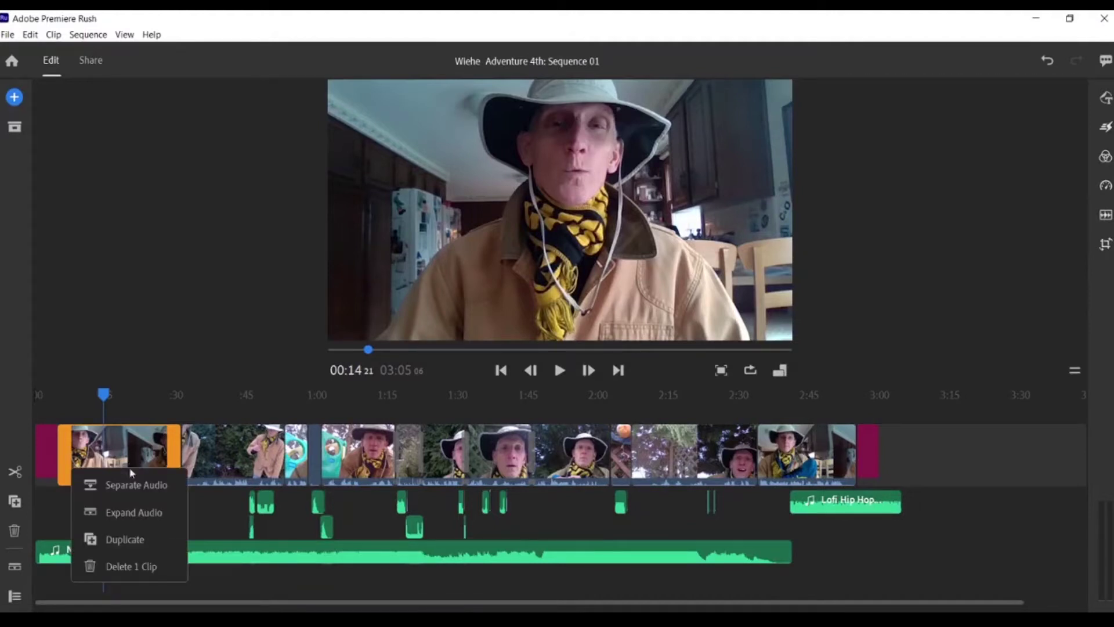
{"action": "left_click", "coordinate": [141, 514]}
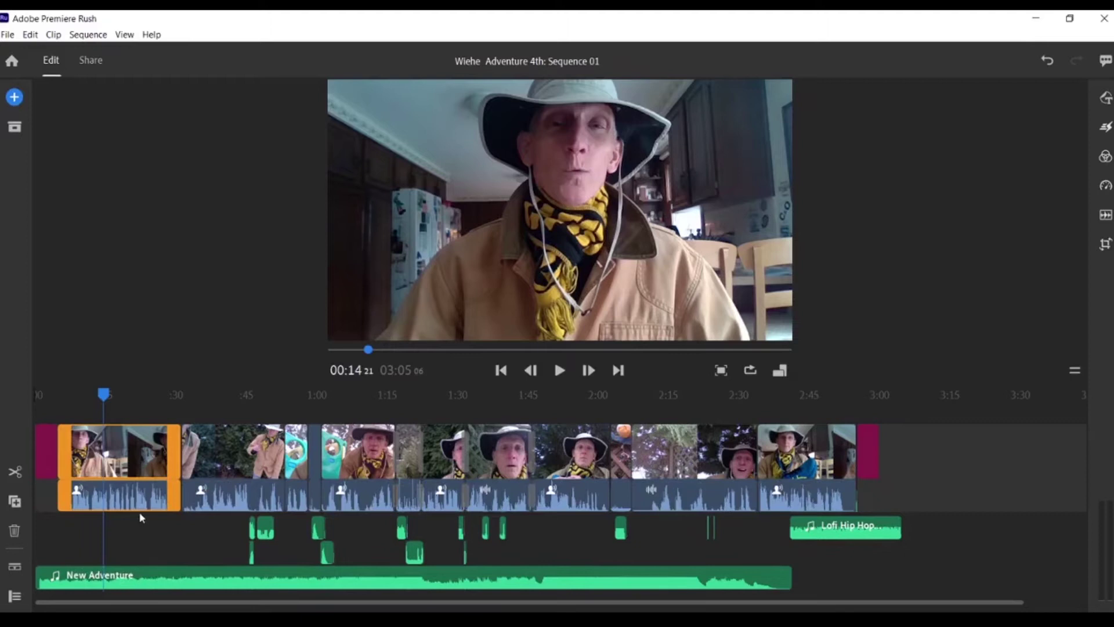
- Collapse the clip audio from the first clip's menu, reopen its actions, and select the New Adventure music
{"action": "right_click", "coordinate": [123, 464]}
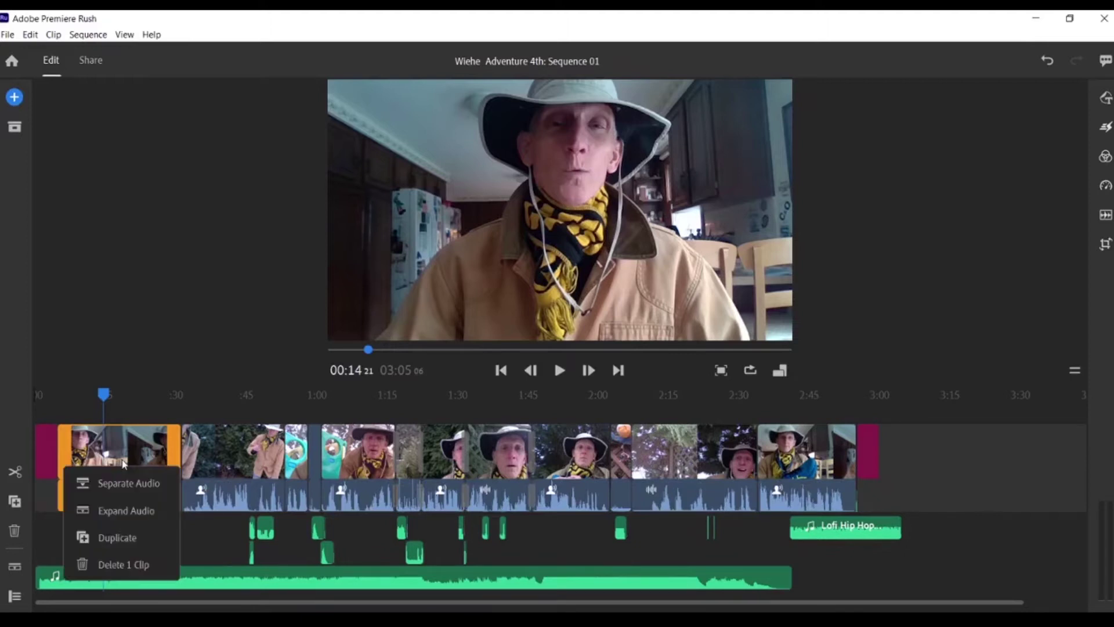
{"action": "left_click", "coordinate": [127, 511]}
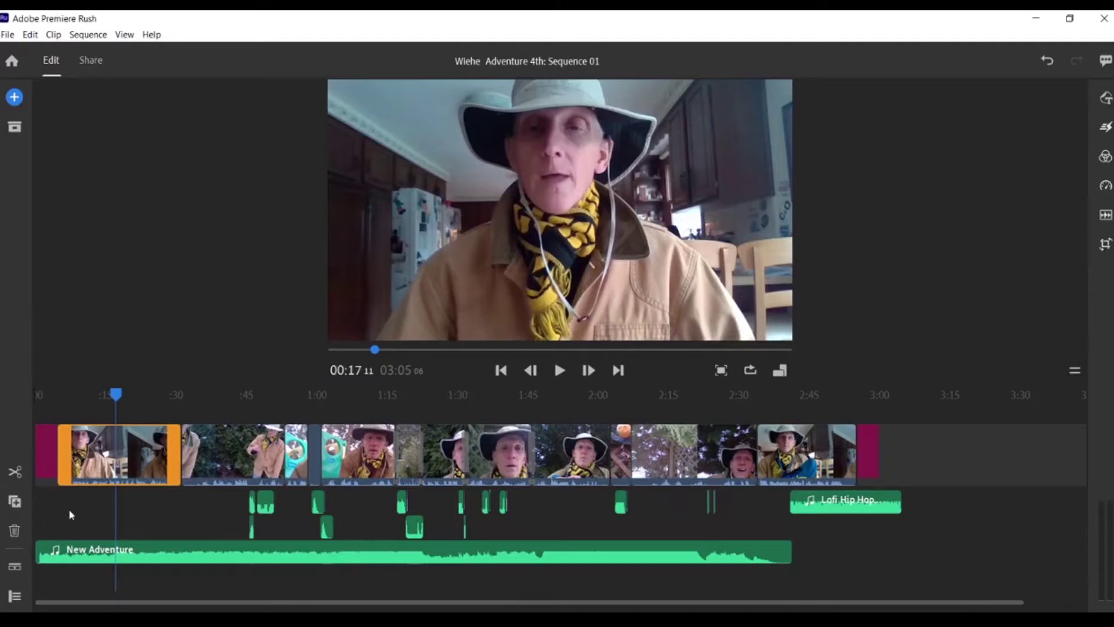
{"action": "right_click", "coordinate": [130, 449]}
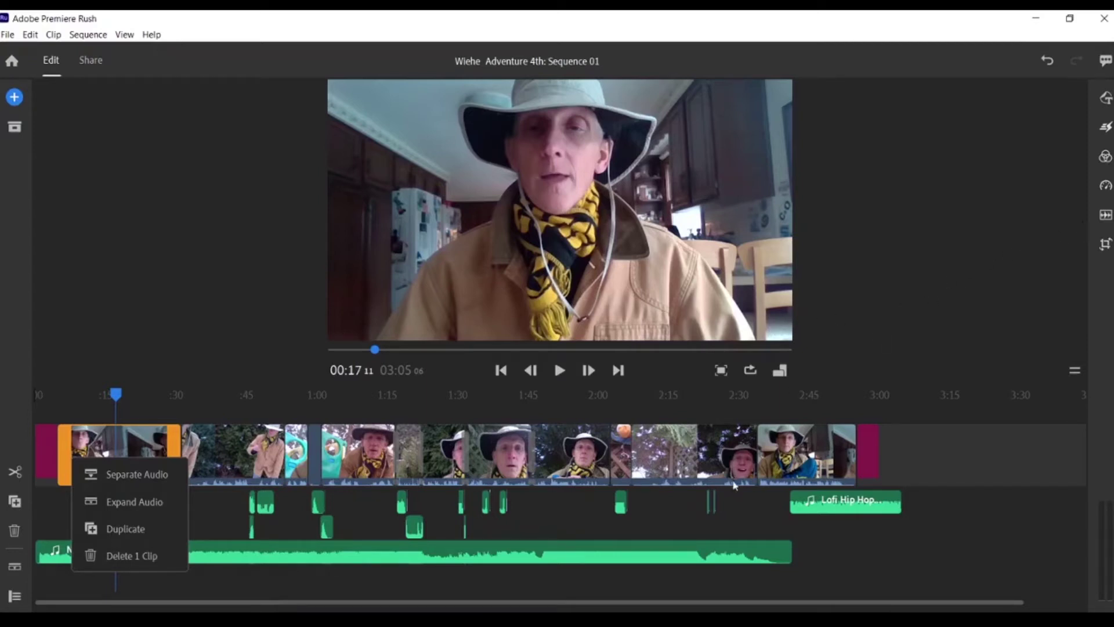
{"action": "left_click", "coordinate": [755, 544]}
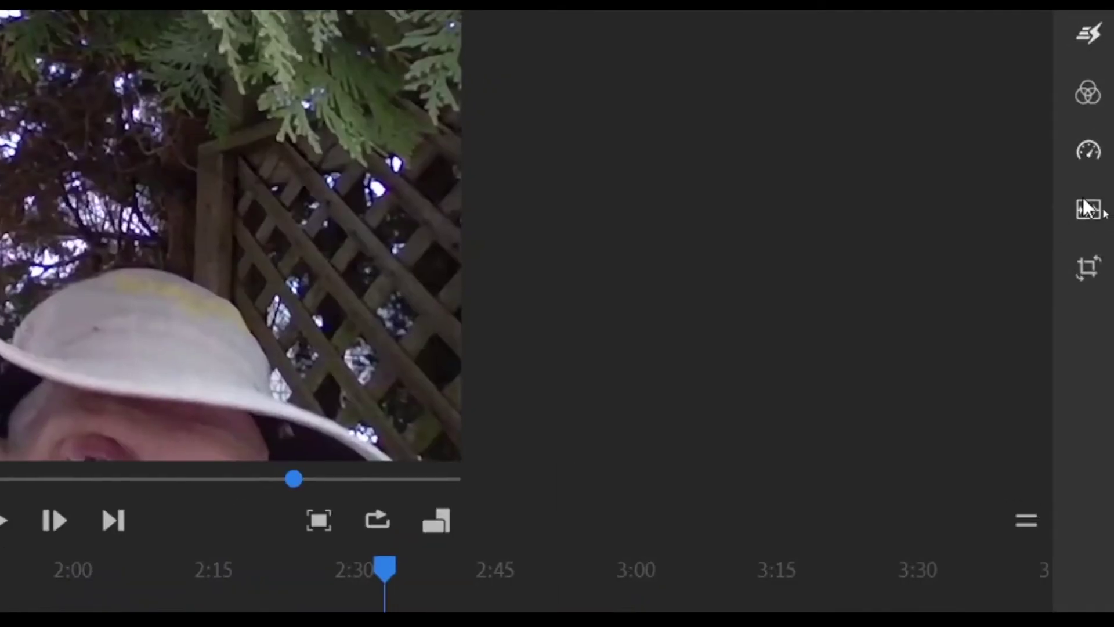
- Enable Auto duck in the Audio panel for the New Adventure music clip
{"action": "left_click", "coordinate": [1088, 208]}
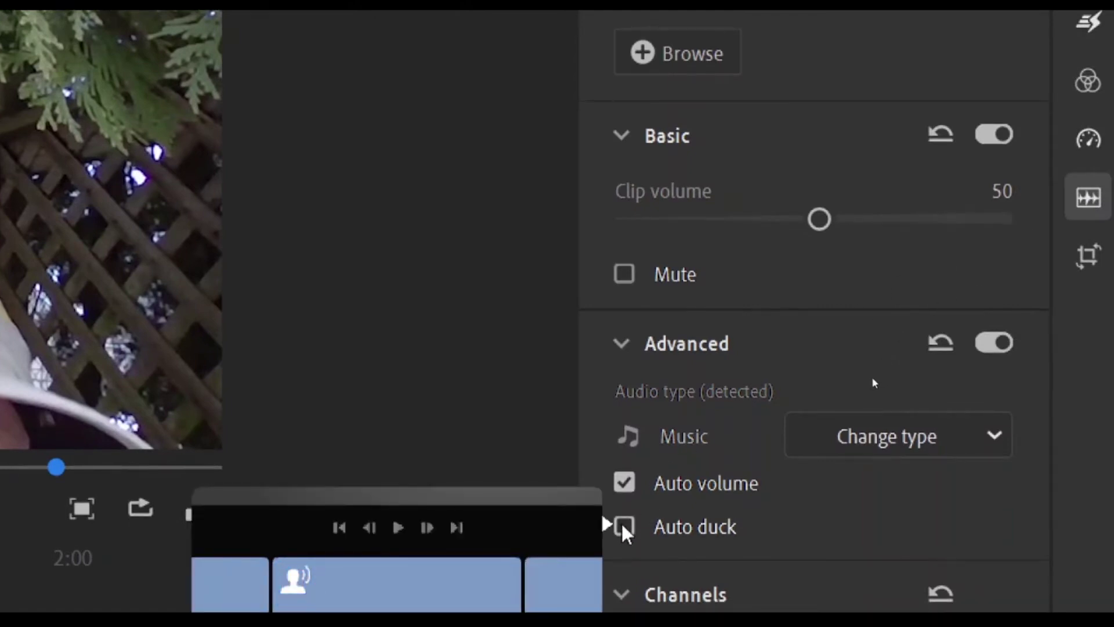
{"action": "left_click", "coordinate": [624, 527]}
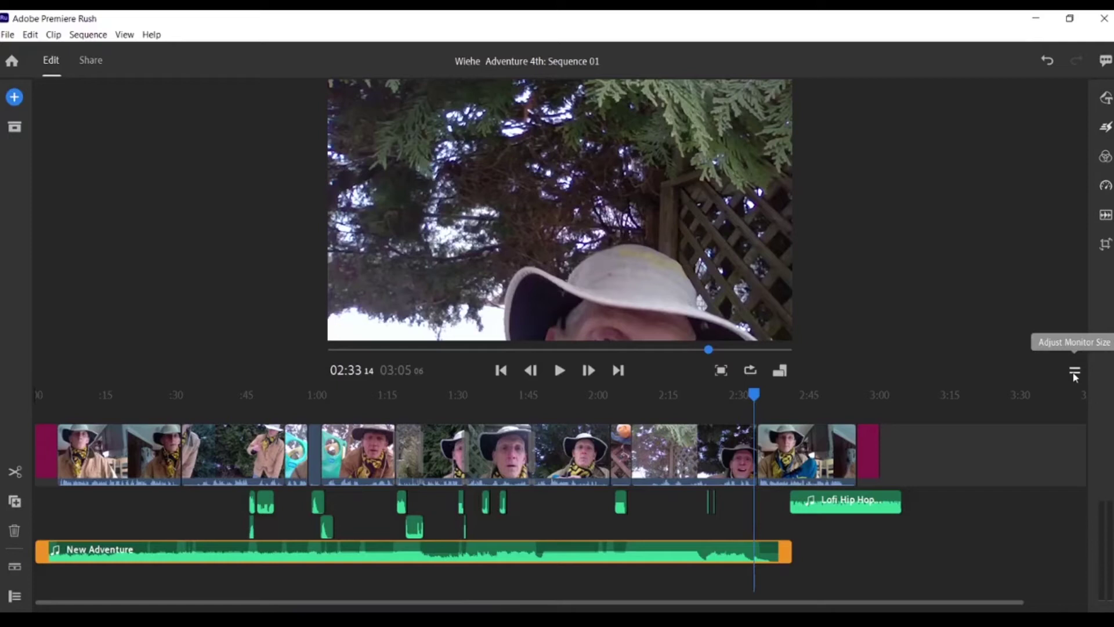
- Resize the monitor so the preview is enlarged and the timeline is compact
{"action": "left_click_drag", "start_coordinate": [1074, 374], "coordinate": [1064, 259]}
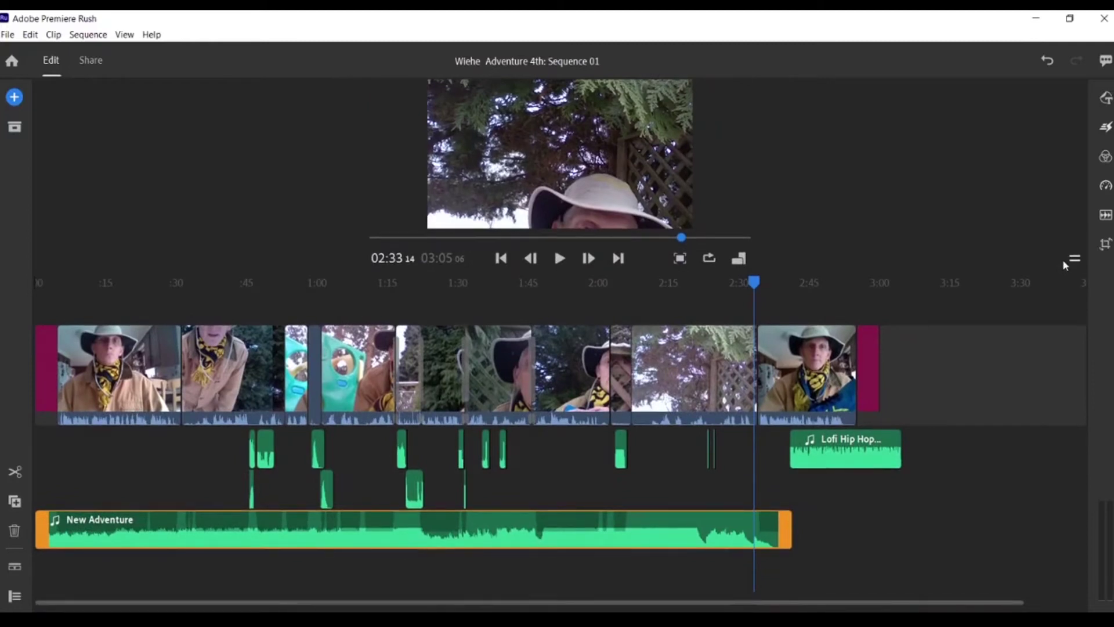
{"action": "left_click_drag", "start_coordinate": [1075, 264], "coordinate": [1073, 458]}
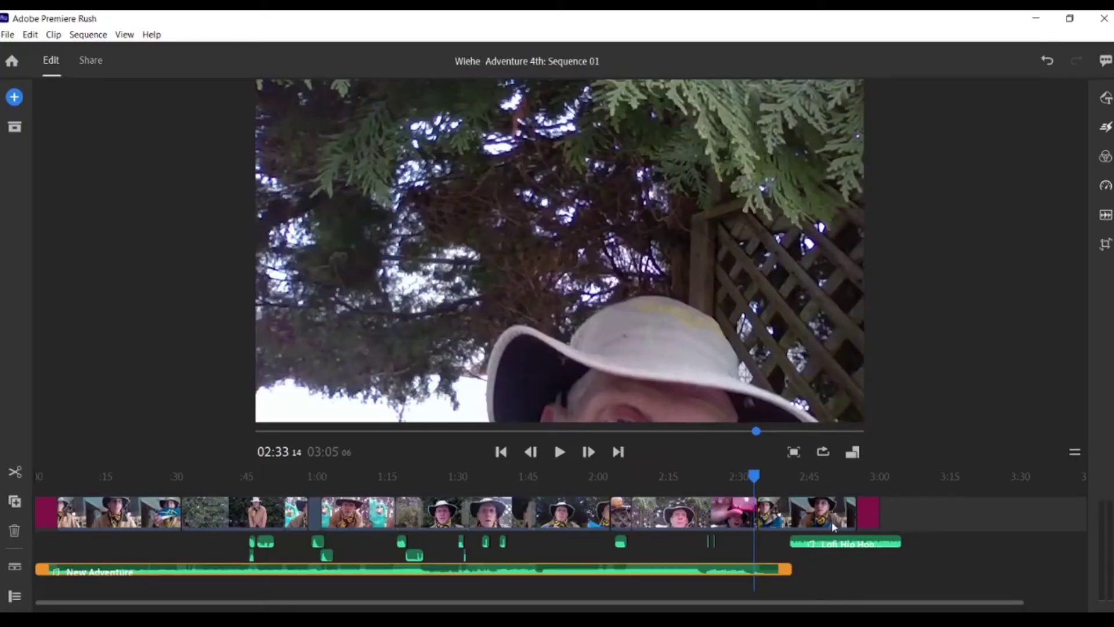
{"action": "left_click", "coordinate": [819, 522]}
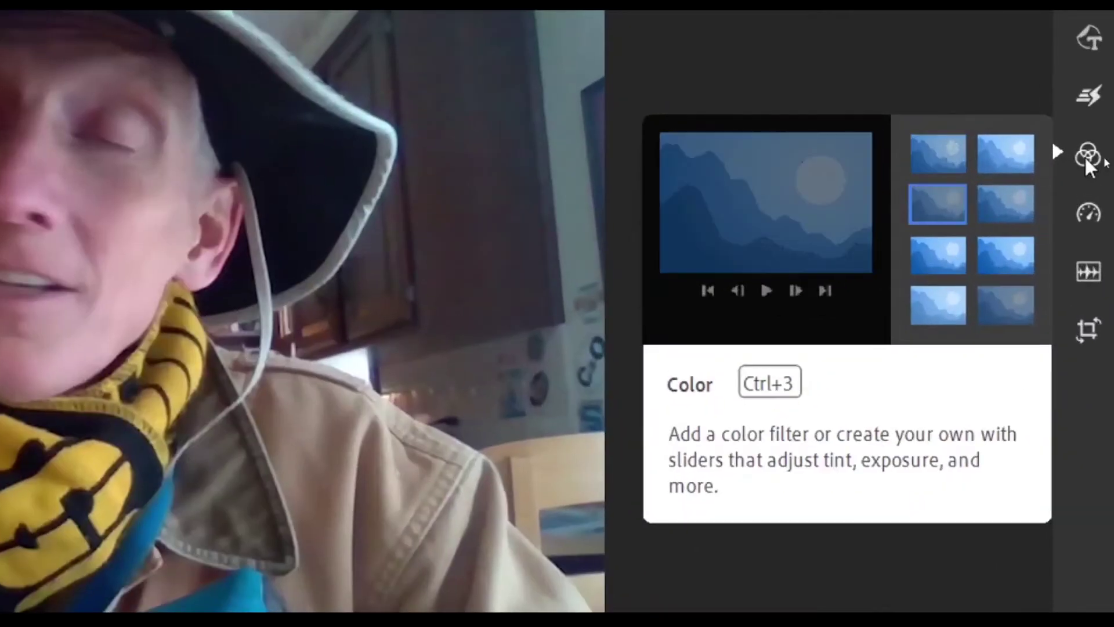
- Apply the SL Fuji look, then set exposure 0.98, contrast -26 and highlights 31
{"action": "left_click", "coordinate": [1087, 164]}
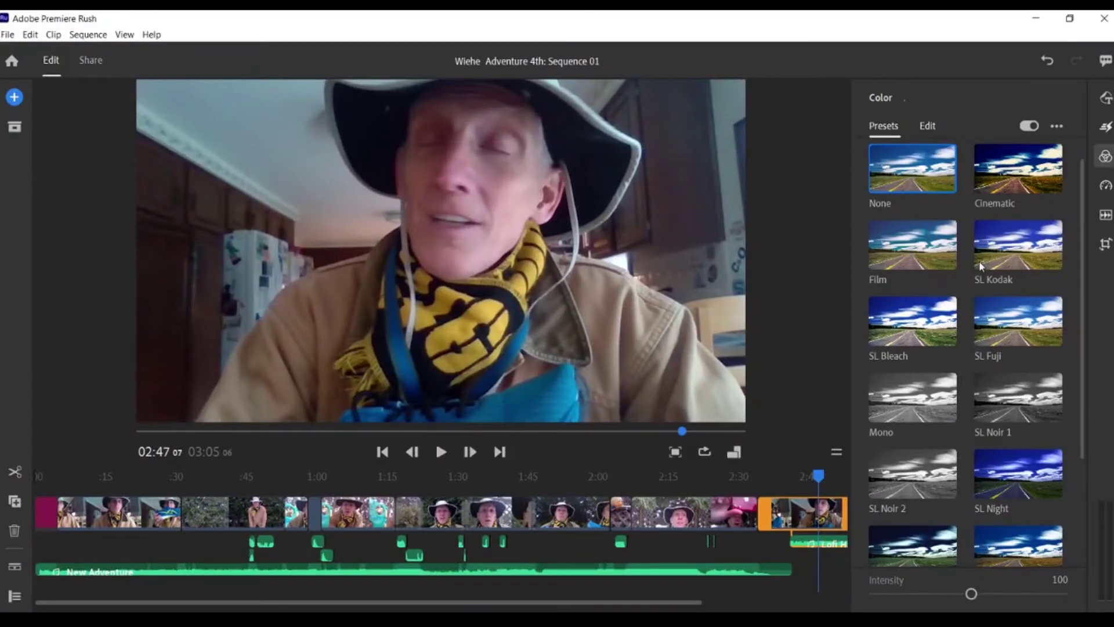
{"action": "left_click", "coordinate": [1020, 323]}
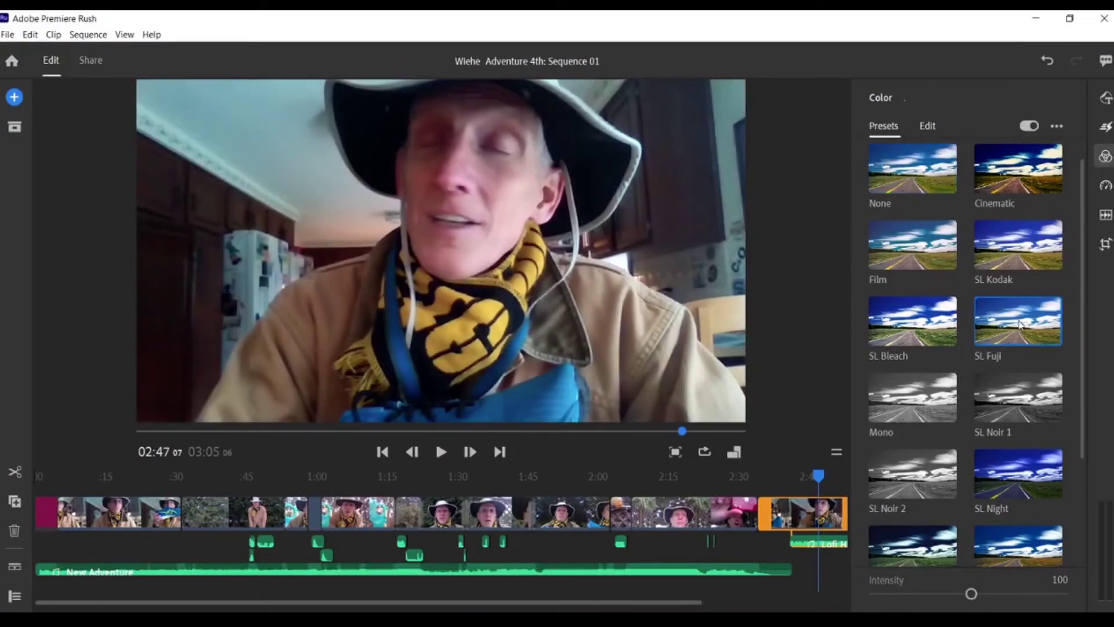
{"action": "left_click", "coordinate": [929, 126]}
{"action": "left_click_drag", "start_coordinate": [971, 200], "coordinate": [987, 203]}
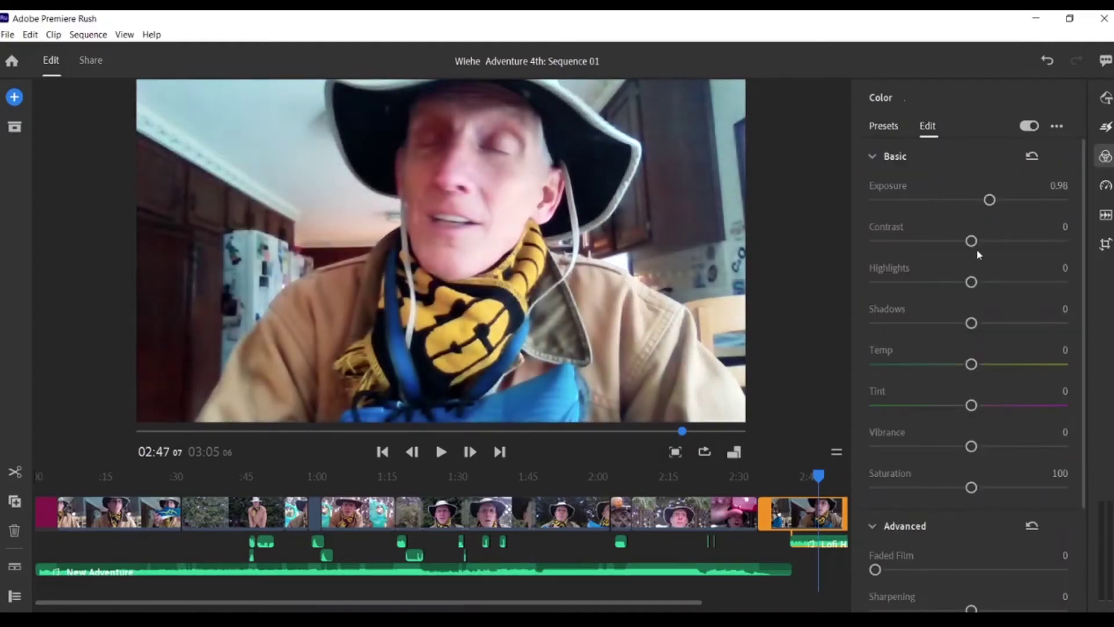
{"action": "left_click_drag", "start_coordinate": [971, 241], "coordinate": [945, 242]}
{"action": "left_click_drag", "start_coordinate": [968, 283], "coordinate": [1000, 282]}
- Set temperature 38, shadows -44, vibrance 57, Faded Film 52, Sharpening 32 and Vignette -1.09
{"action": "left_click_drag", "start_coordinate": [972, 365], "coordinate": [1007, 364]}
{"action": "left_click_drag", "start_coordinate": [967, 324], "coordinate": [929, 323]}
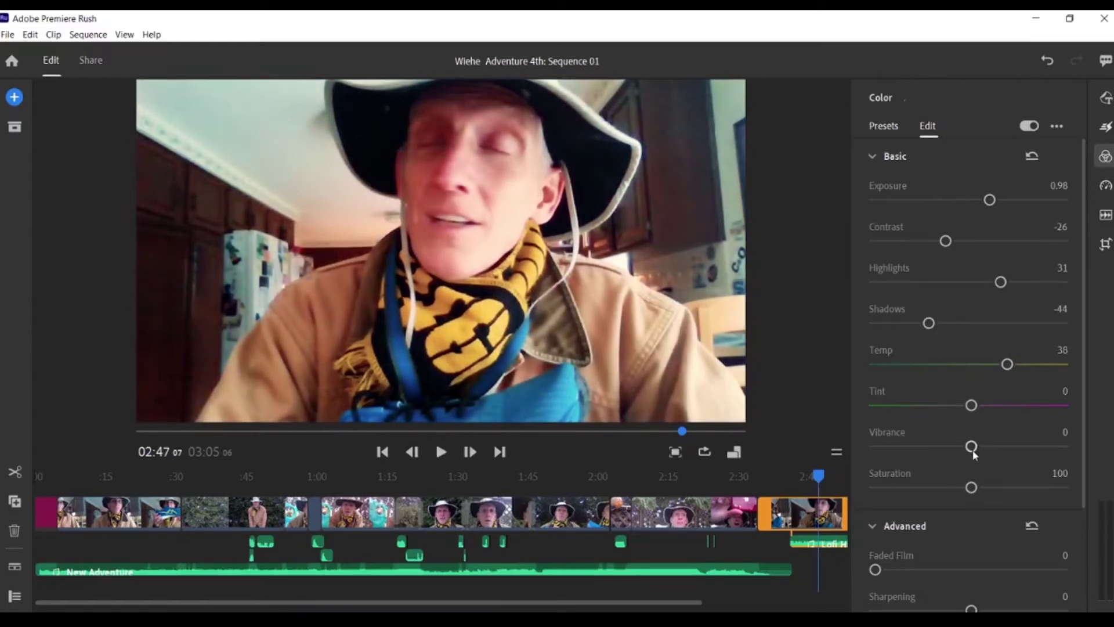
{"action": "left_click_drag", "start_coordinate": [973, 447], "coordinate": [1025, 447]}
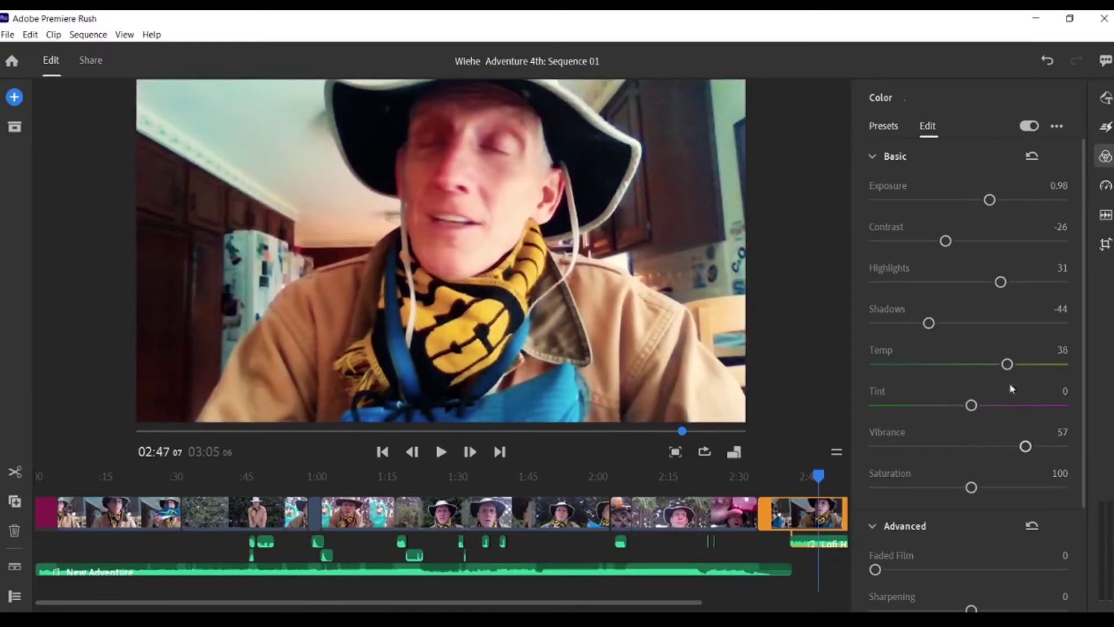
{"action": "scroll", "coordinate": [979, 332], "scroll_direction": "down", "scroll_amount": 3}
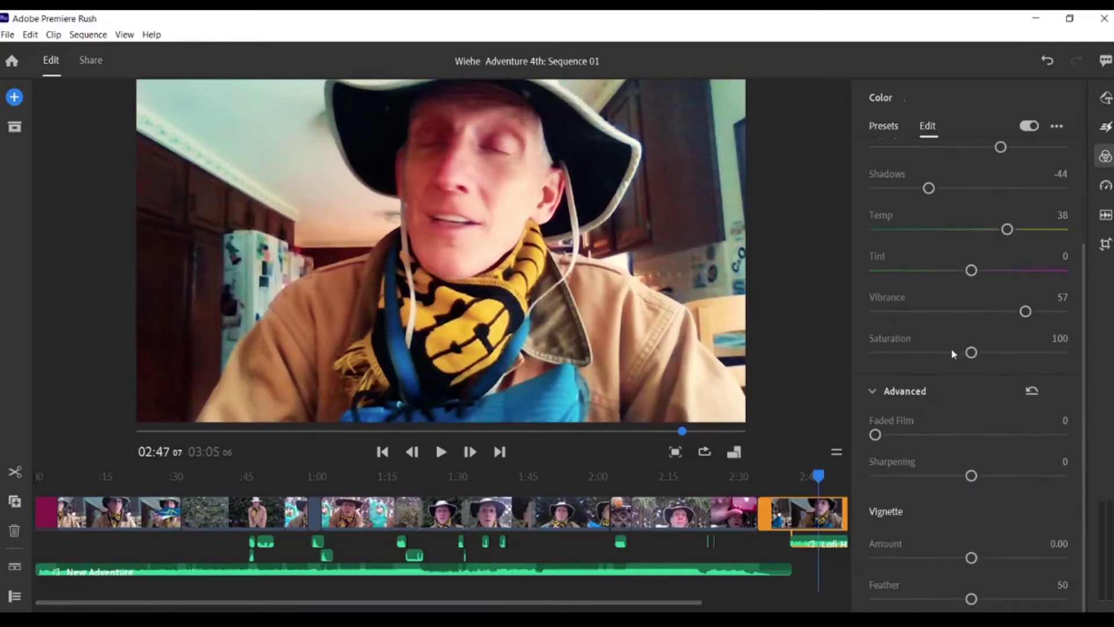
{"action": "left_click_drag", "start_coordinate": [875, 435], "coordinate": [975, 435]}
{"action": "left_click_drag", "start_coordinate": [971, 476], "coordinate": [999, 477]}
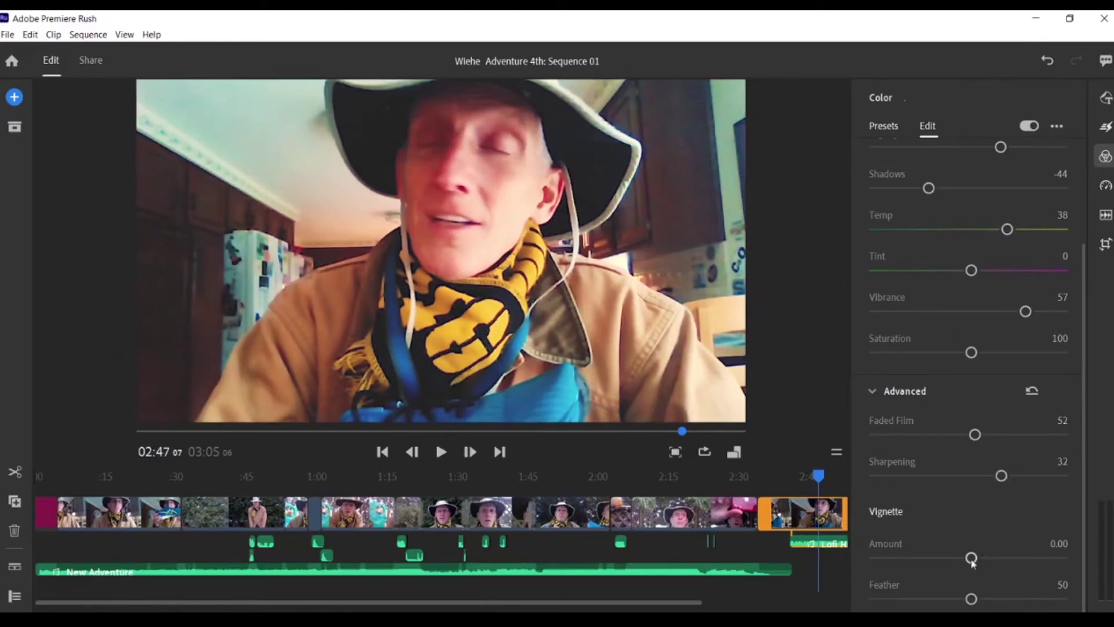
{"action": "left_click_drag", "start_coordinate": [972, 559], "coordinate": [936, 559]}
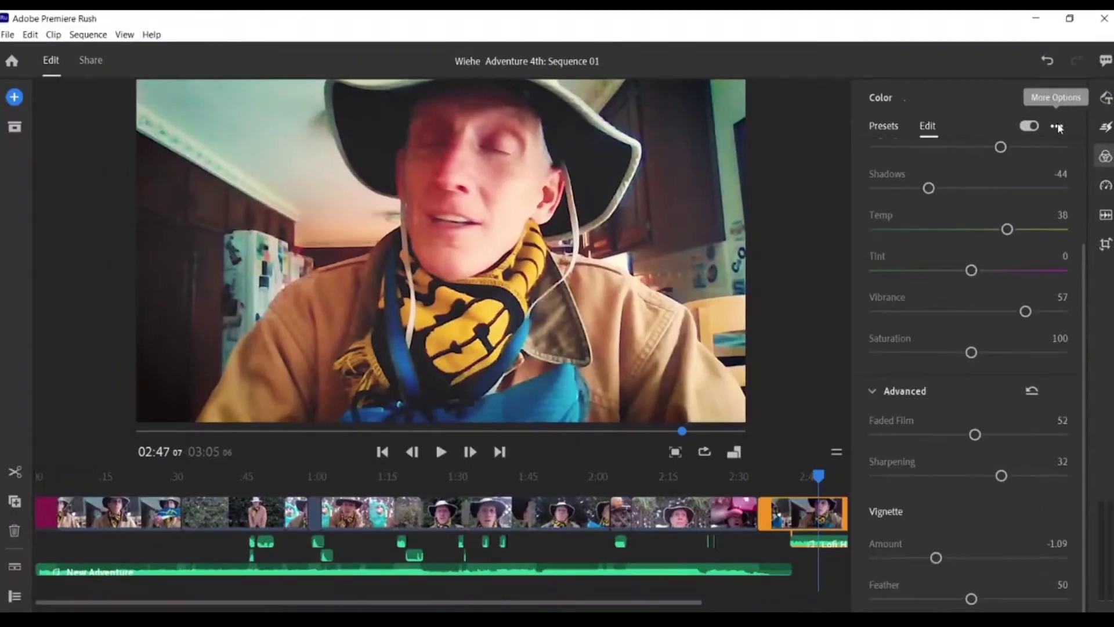
- Save the current colour adjustments as preset 'Wiehe #1' and browse it under Your Presets
{"action": "left_click", "coordinate": [990, 114]}
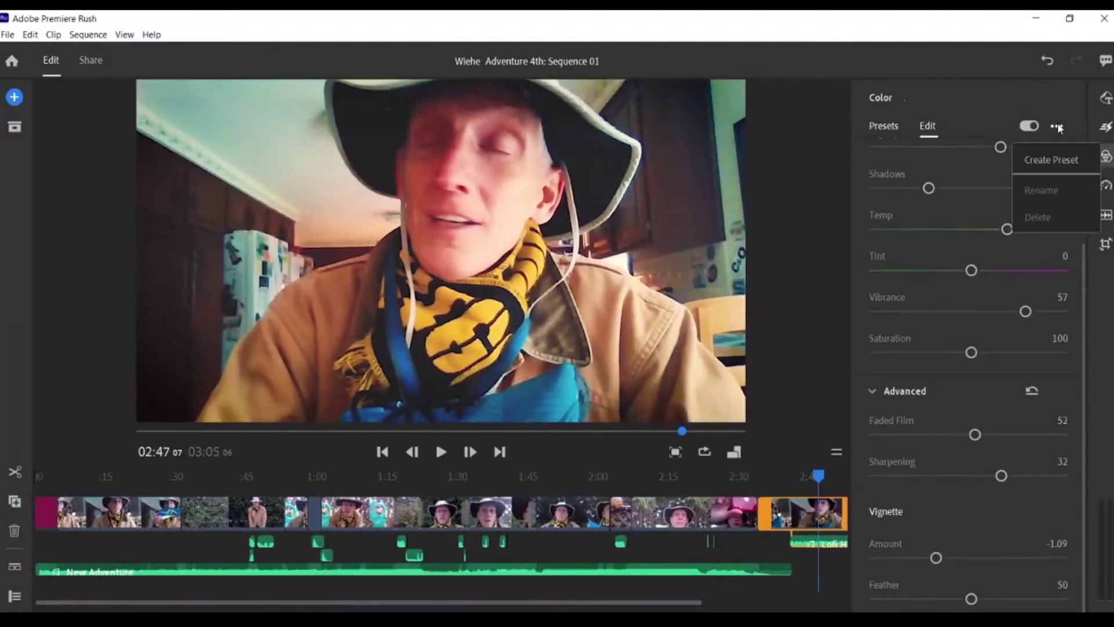
{"action": "left_click", "coordinate": [1054, 159]}
{"action": "left_click", "coordinate": [527, 297]}
{"action": "left_click_drag", "start_coordinate": [527, 297], "coordinate": [417, 309]}
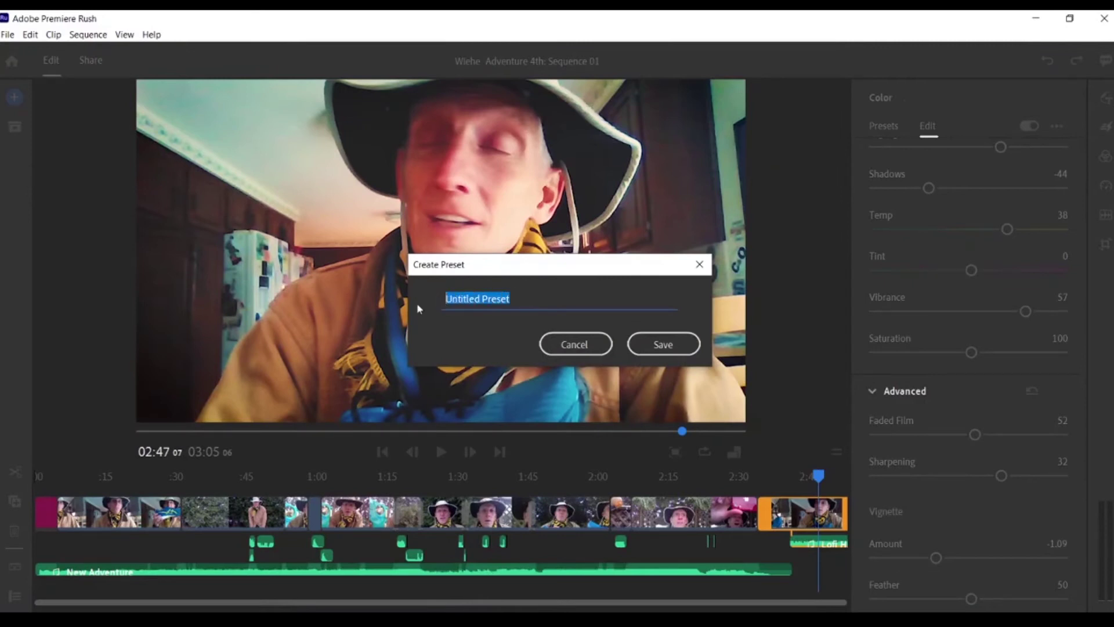
{"action": "type", "text": "Wiehe #1"}
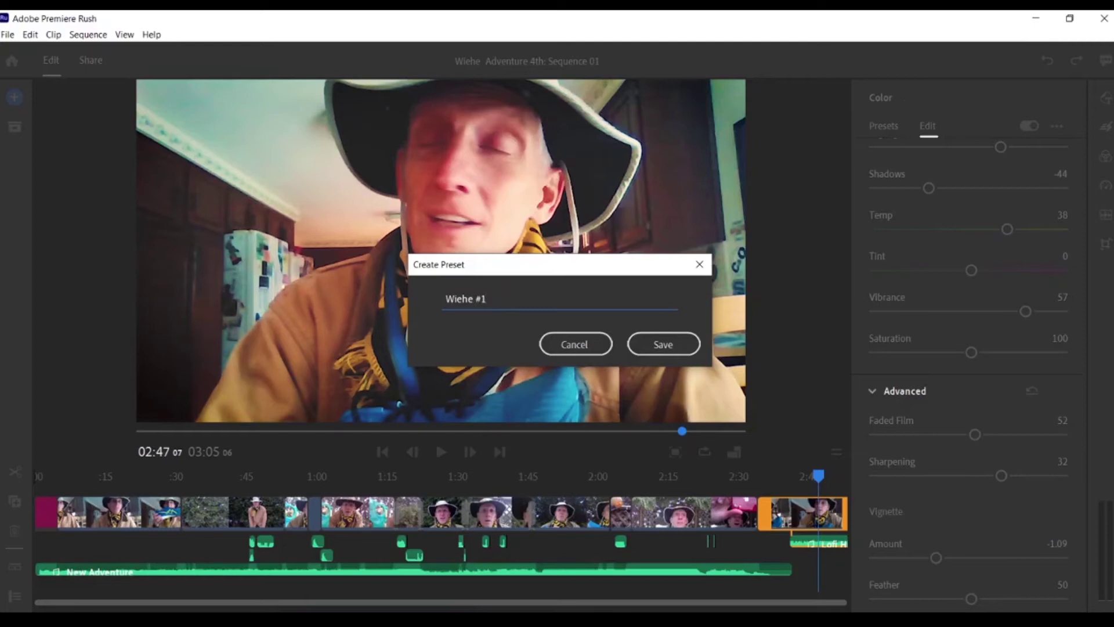
{"action": "left_click", "coordinate": [668, 351]}
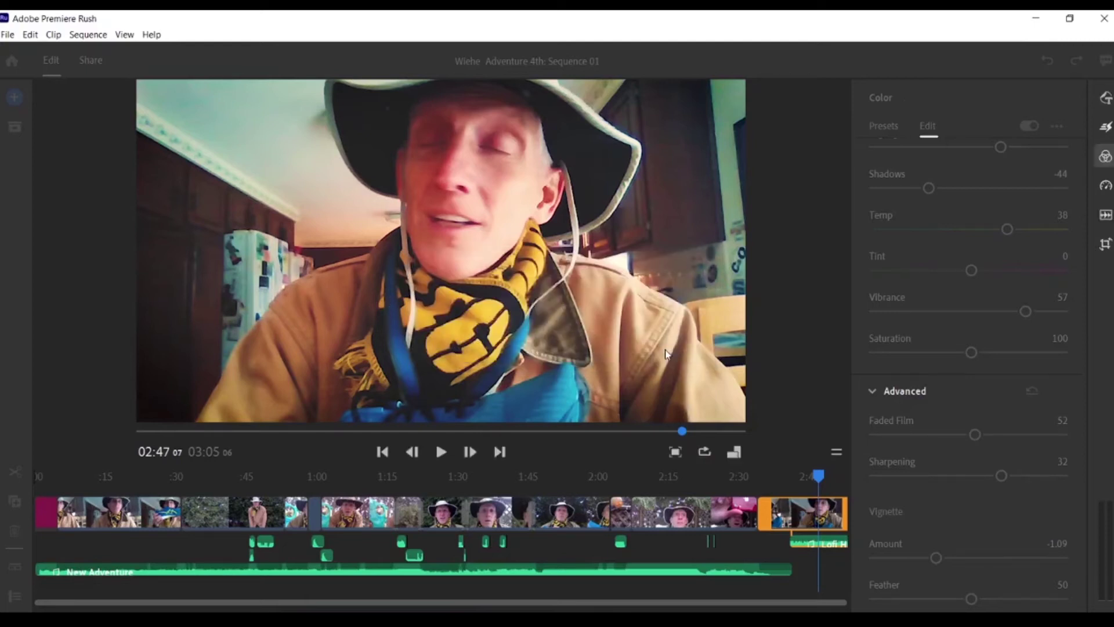
{"action": "left_click", "coordinate": [886, 124]}
{"action": "scroll", "coordinate": [994, 246], "scroll_direction": "down", "scroll_amount": 3}
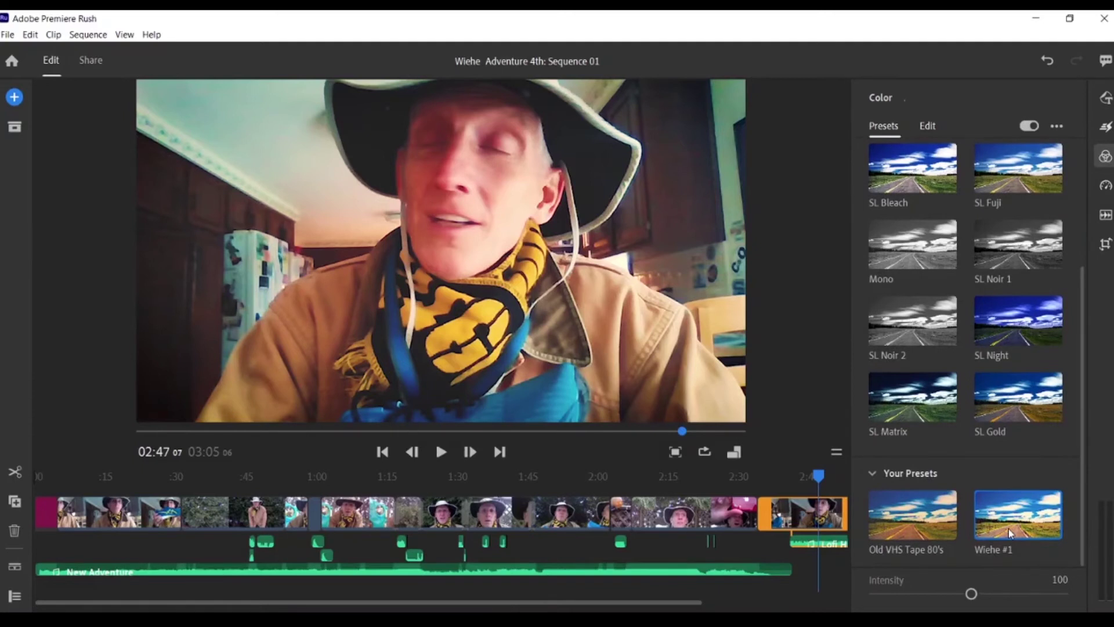
- Select the 2:28 clip and apply Wiehe #1, then do the same for the 1:56 clip
{"action": "left_click", "coordinate": [734, 509]}
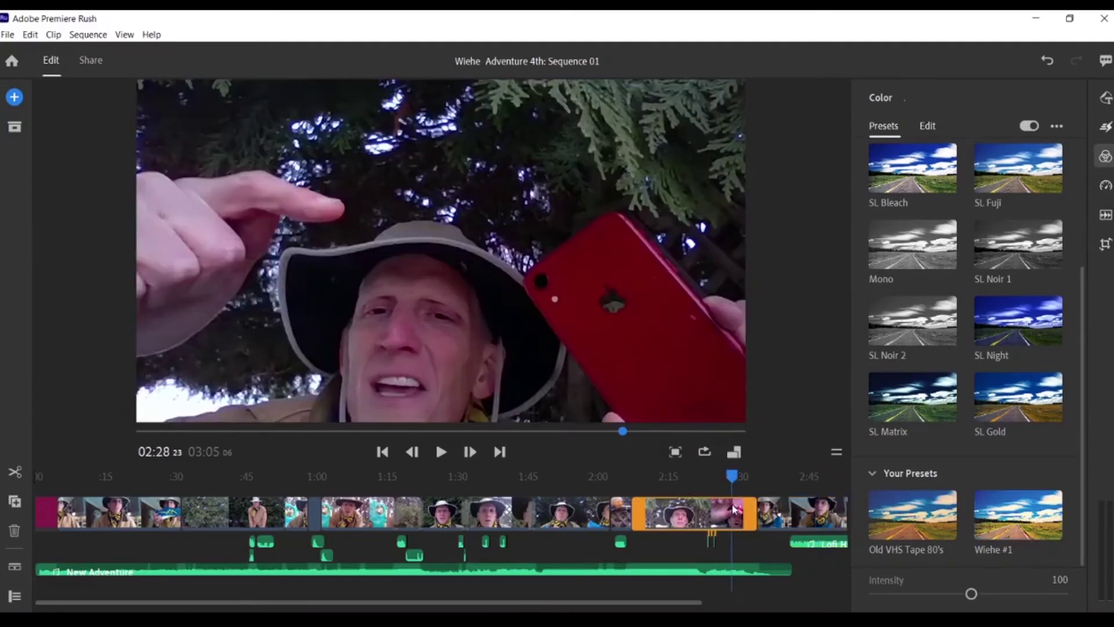
{"action": "left_click", "coordinate": [1015, 521]}
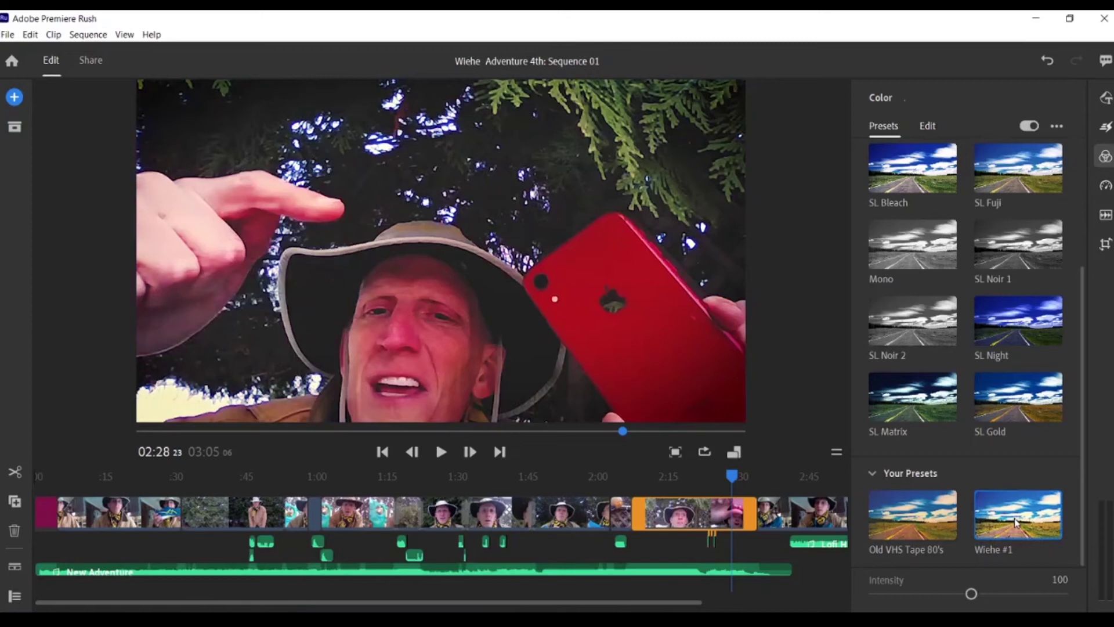
{"action": "left_click", "coordinate": [583, 518]}
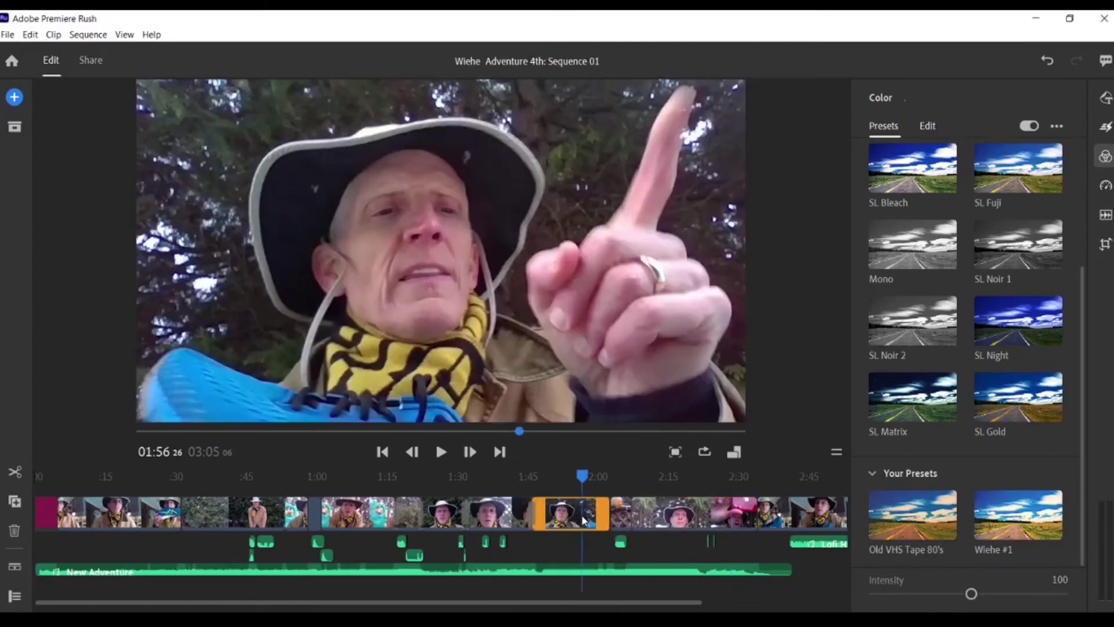
{"action": "left_click", "coordinate": [1022, 524]}
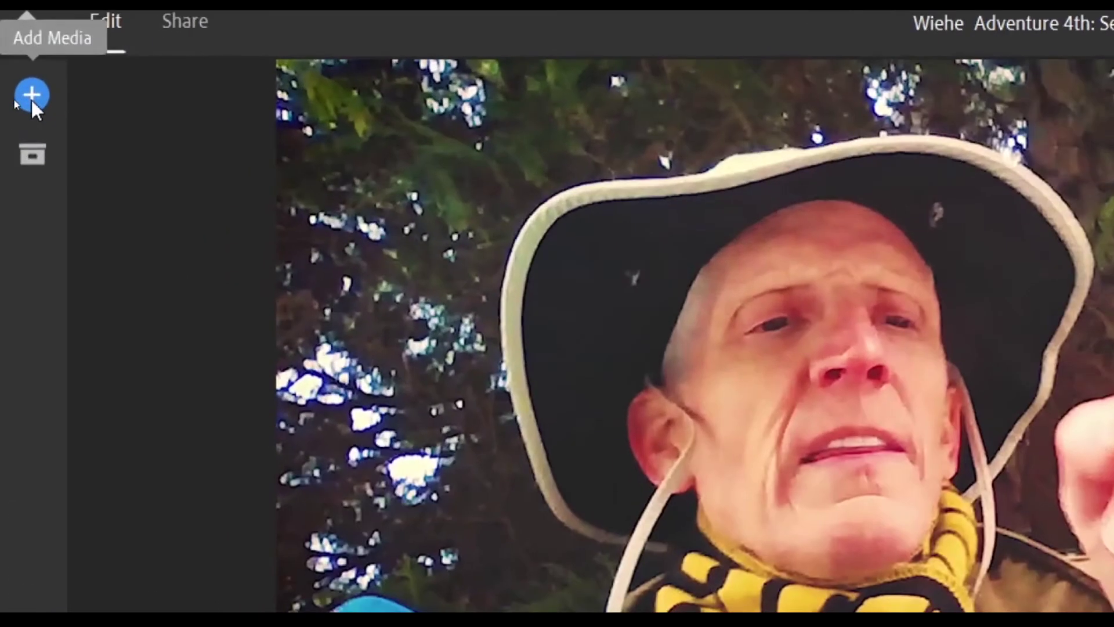
- Open the Audio library via Add Media with Sound Effects selected, and scroll through the bell effects
{"action": "left_click", "coordinate": [15, 99]}
{"action": "left_click", "coordinate": [456, 139]}
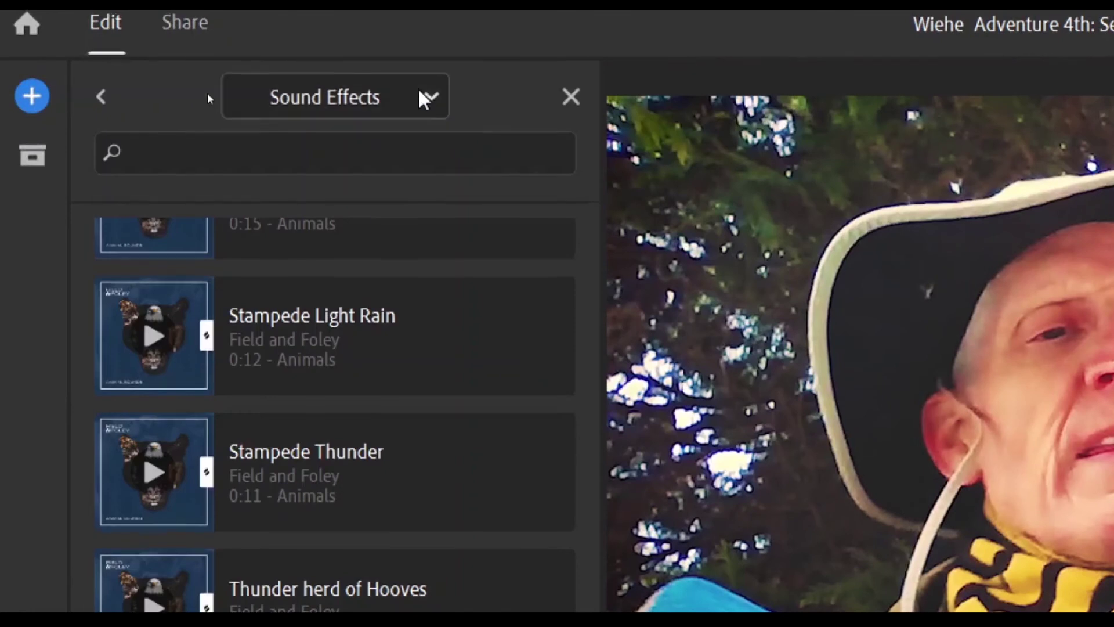
{"action": "left_click", "coordinate": [432, 97]}
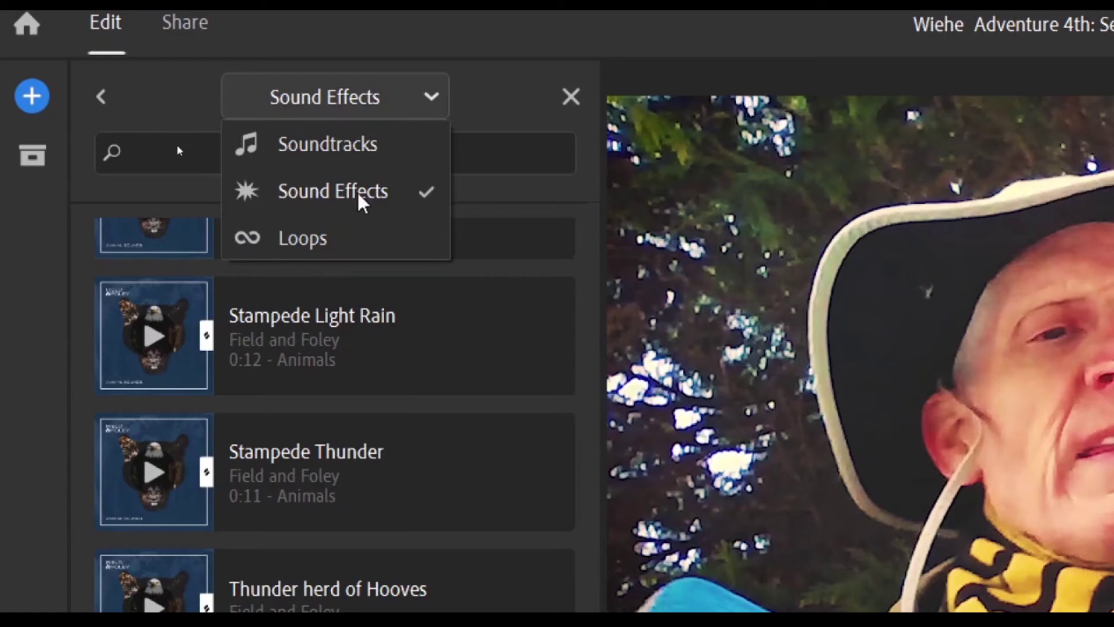
{"action": "left_click", "coordinate": [381, 193]}
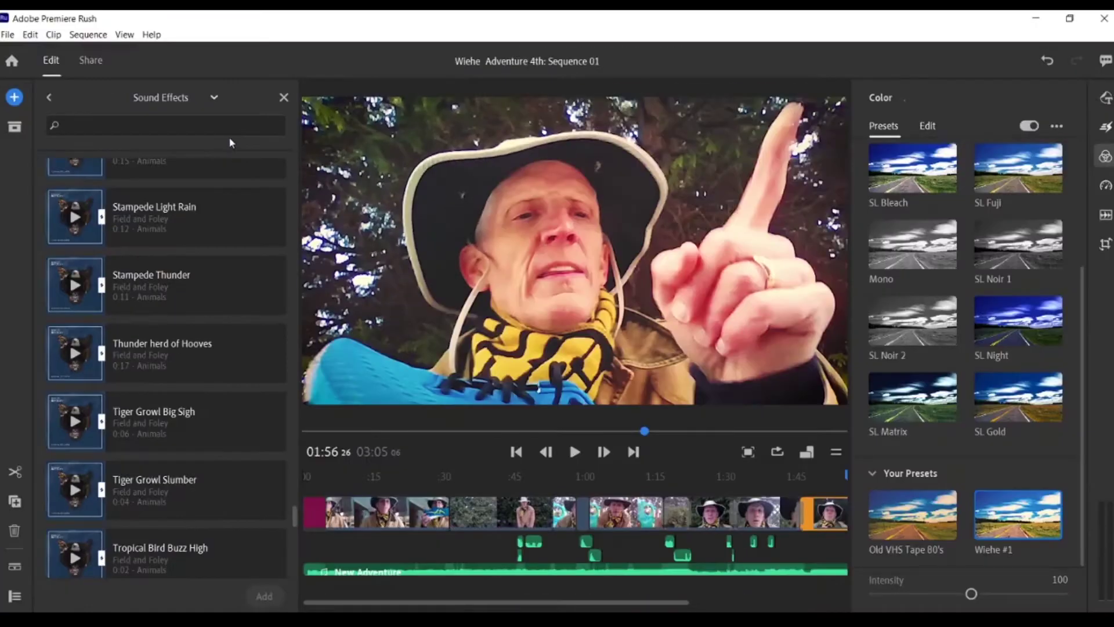
{"action": "scroll", "coordinate": [215, 220], "scroll_direction": "down", "scroll_amount": 15}
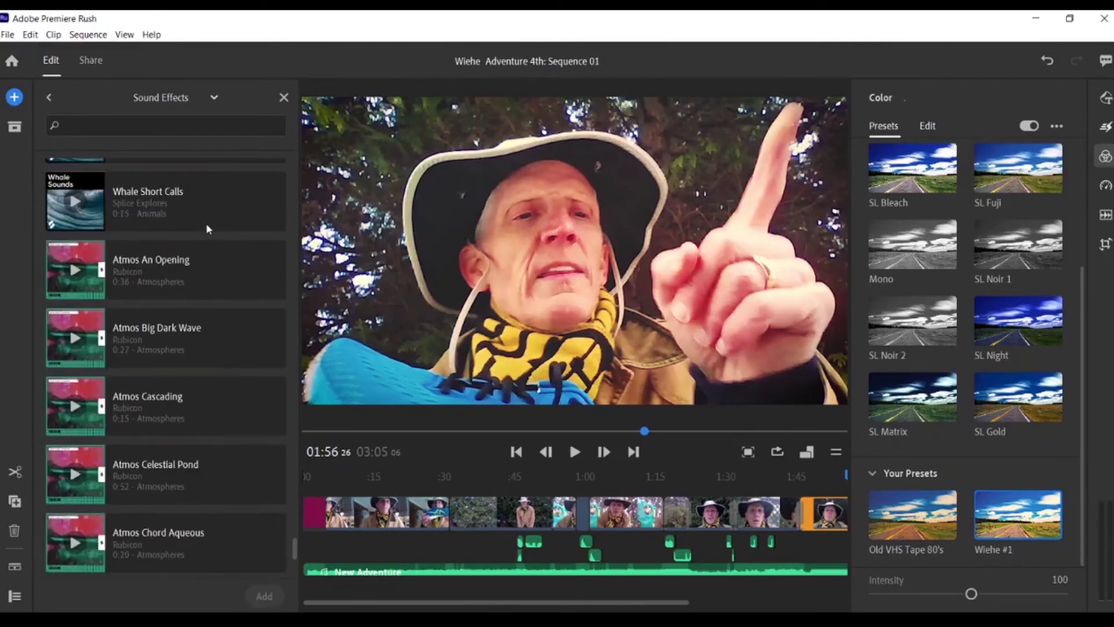
{"action": "scroll", "coordinate": [205, 222], "scroll_direction": "down", "scroll_amount": 15}
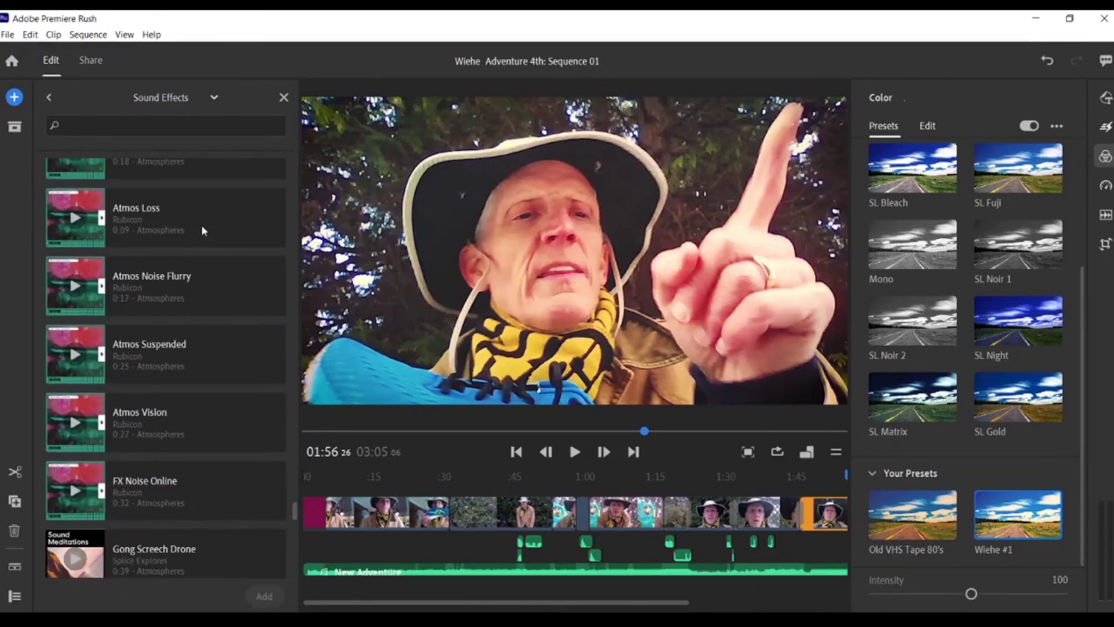
{"action": "scroll", "coordinate": [203, 230], "scroll_direction": "down", "scroll_amount": 15}
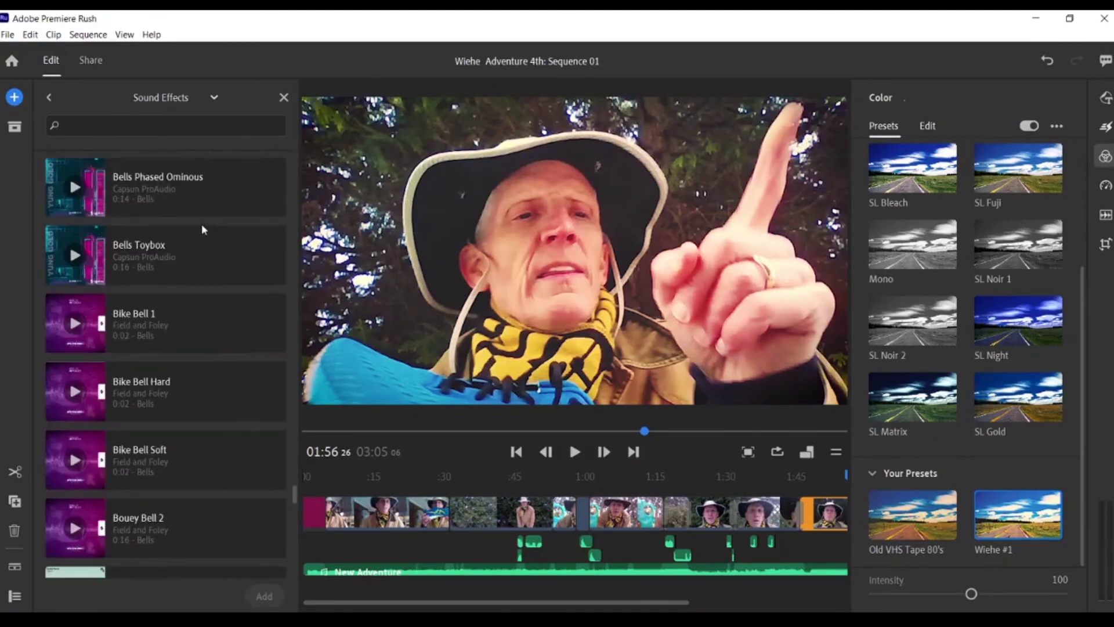
{"action": "scroll", "coordinate": [203, 231], "scroll_direction": "down", "scroll_amount": 15}
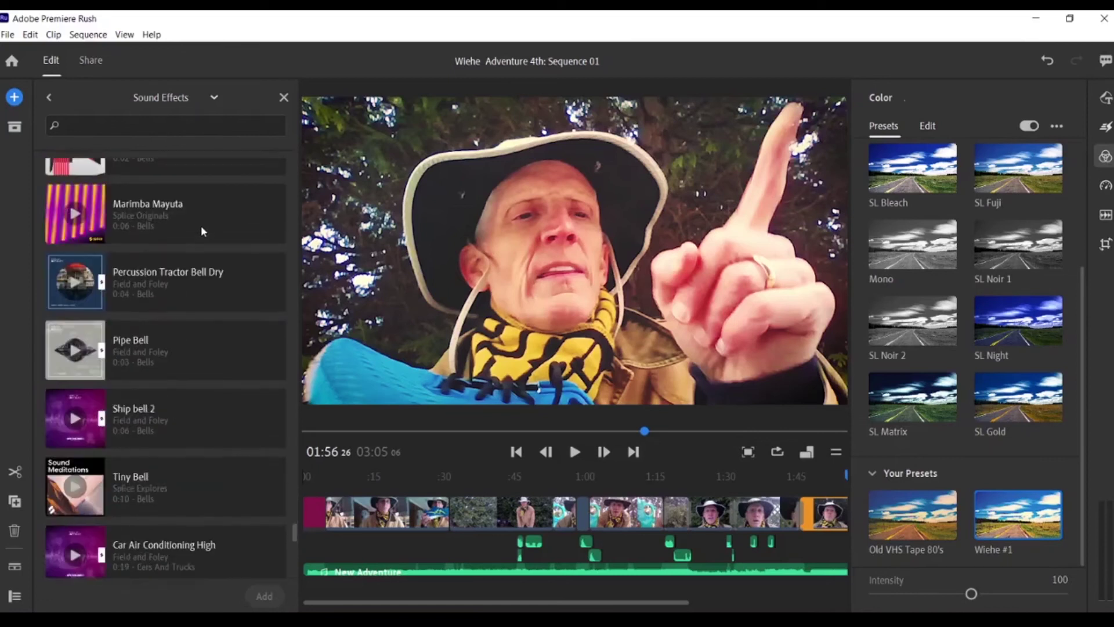